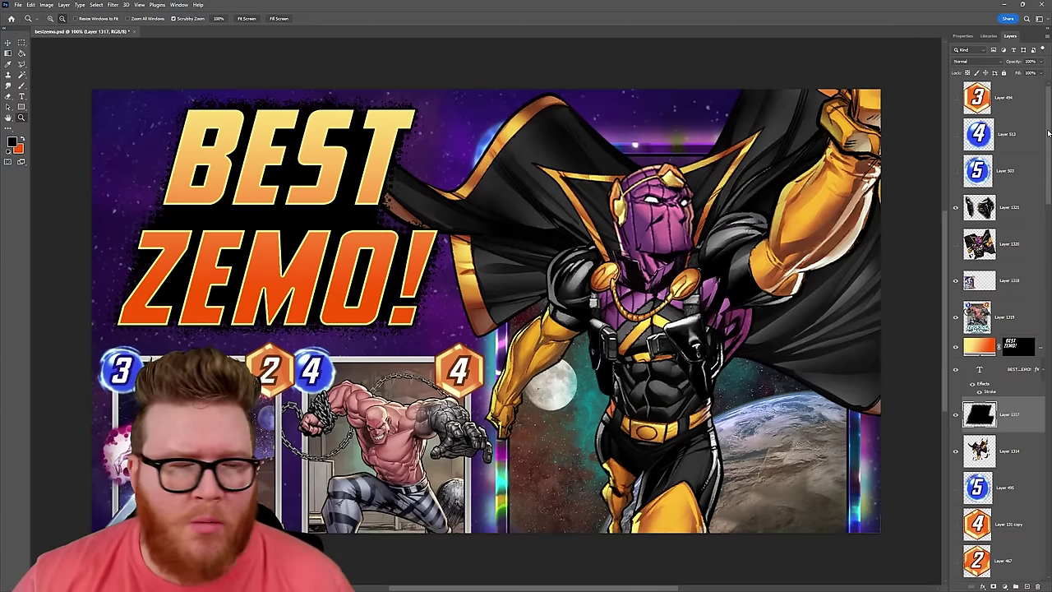
- Hide and restore the glowing card frame layers near the end of the layer stack to examine their effect on the artwork
left_click_drag(1047, 133, 1032, 433)
scroll(1032, 433, "down", 5)
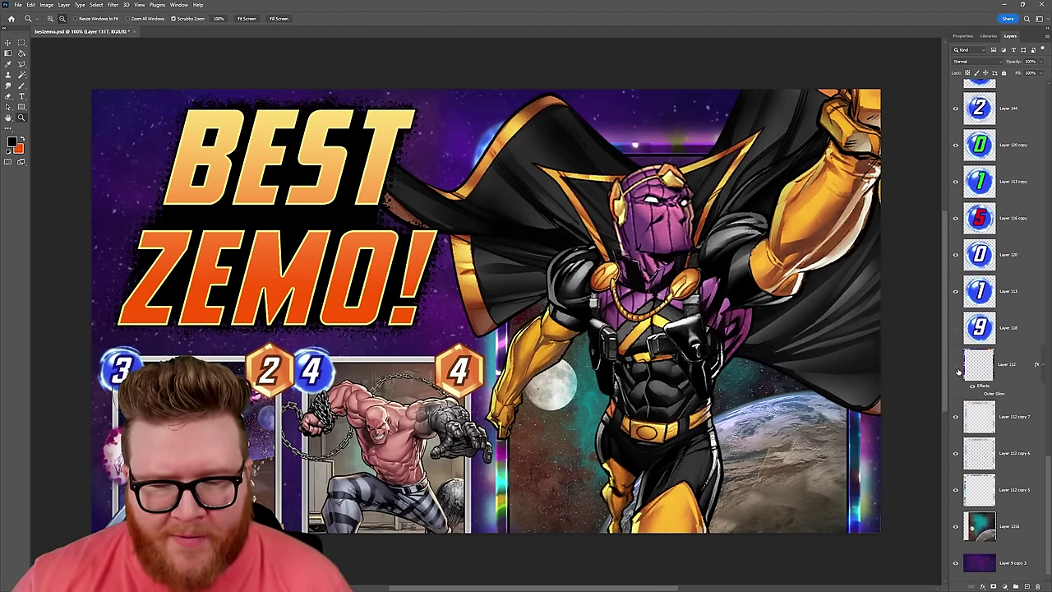
left_click(955, 367)
left_click(955, 416)
left_click(955, 452)
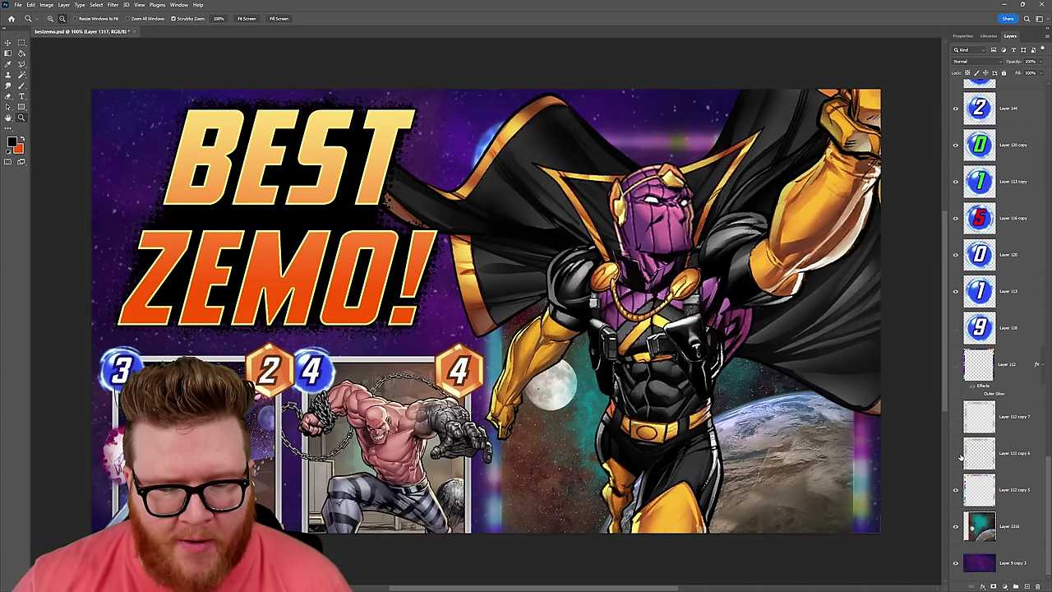
left_click(955, 489)
left_click(954, 489)
left_click(955, 453)
left_click(955, 417)
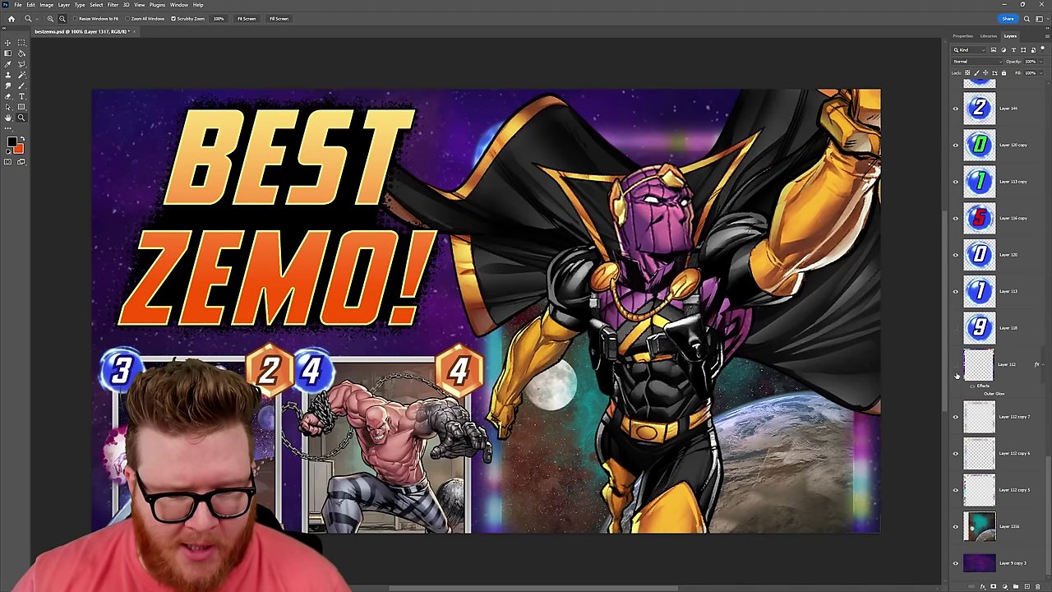
left_click(956, 367)
- Toggle the planet background and the purple starfield layers off and back on to examine what each contributes
left_click(955, 526)
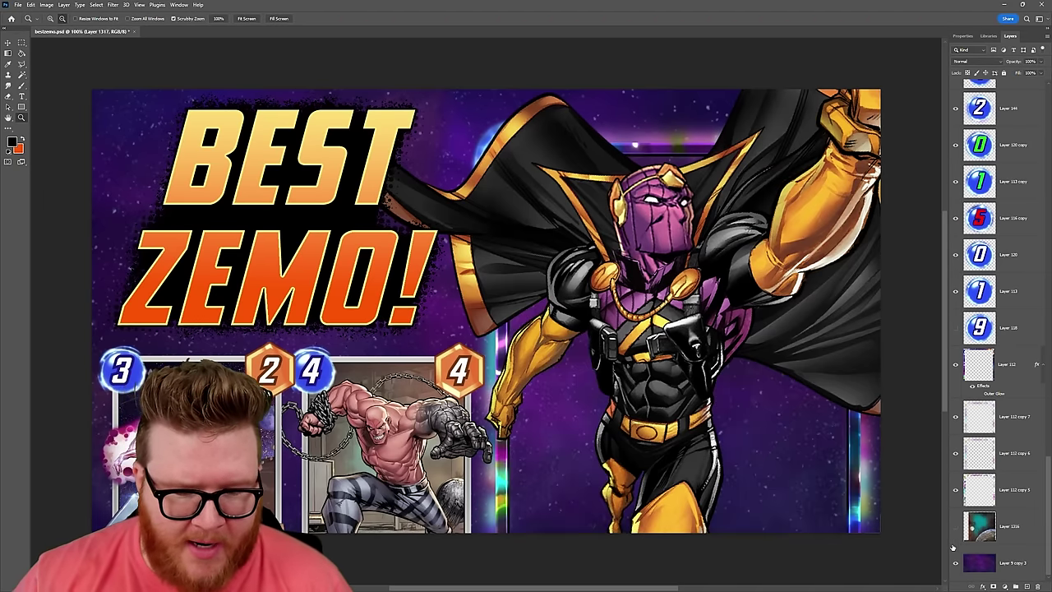
left_click(955, 564)
left_click(955, 564)
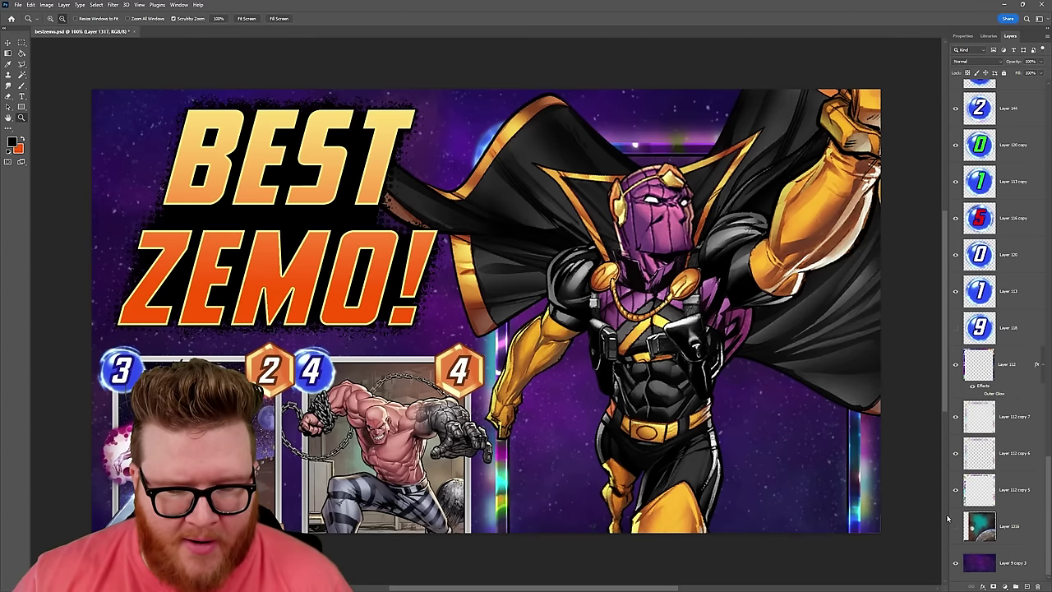
left_click(955, 526)
scroll(987, 370, "up", 10)
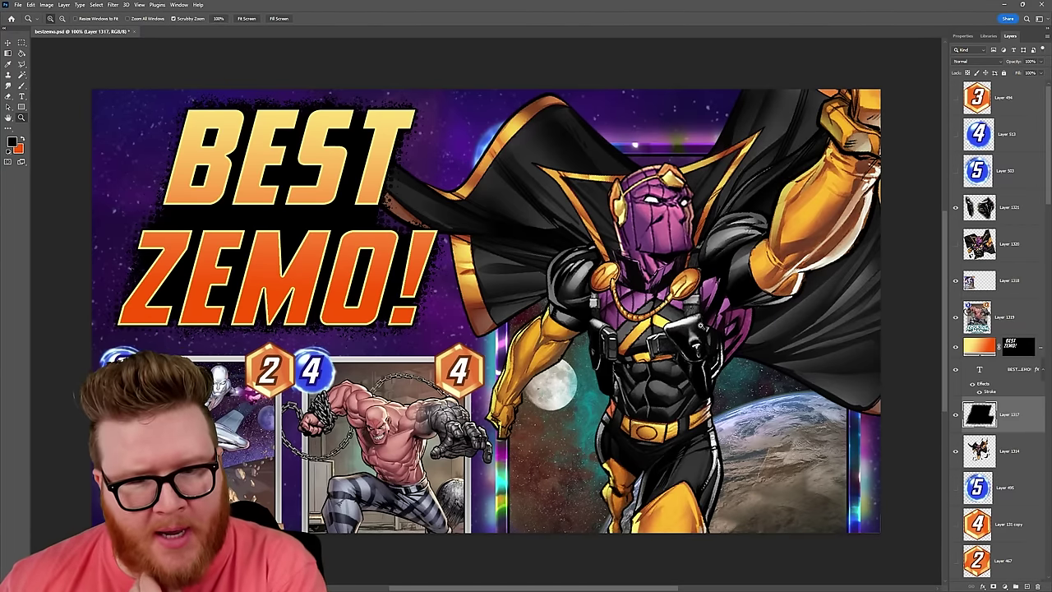
- Examine Zemo's mask, collar, chest straps, pouches and belt up close for how the costume details blend together
left_click(671, 288)
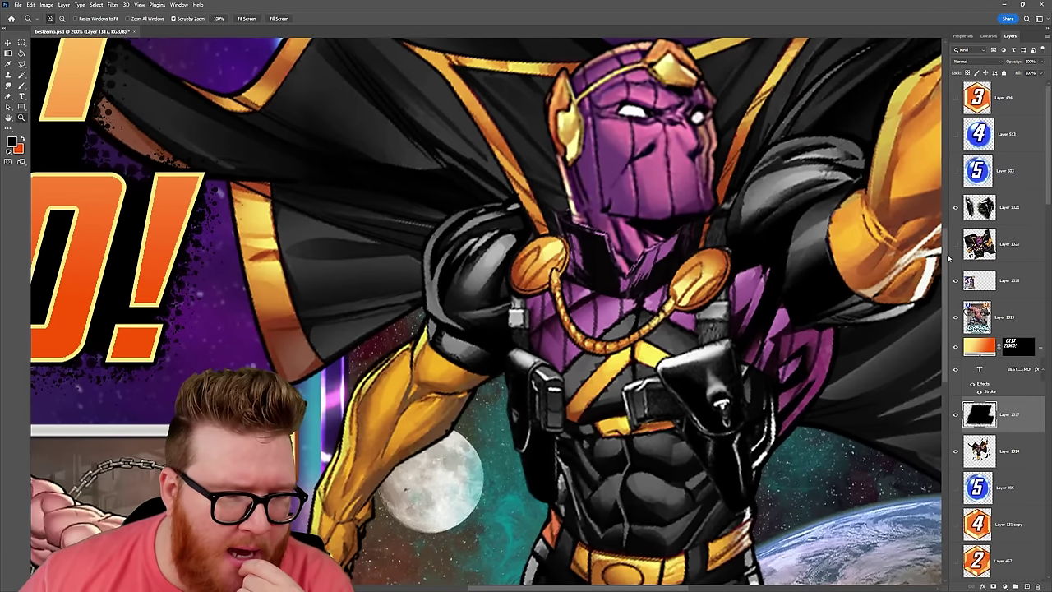
scroll(943, 265, "down", 1)
scroll(944, 264, "down", 2)
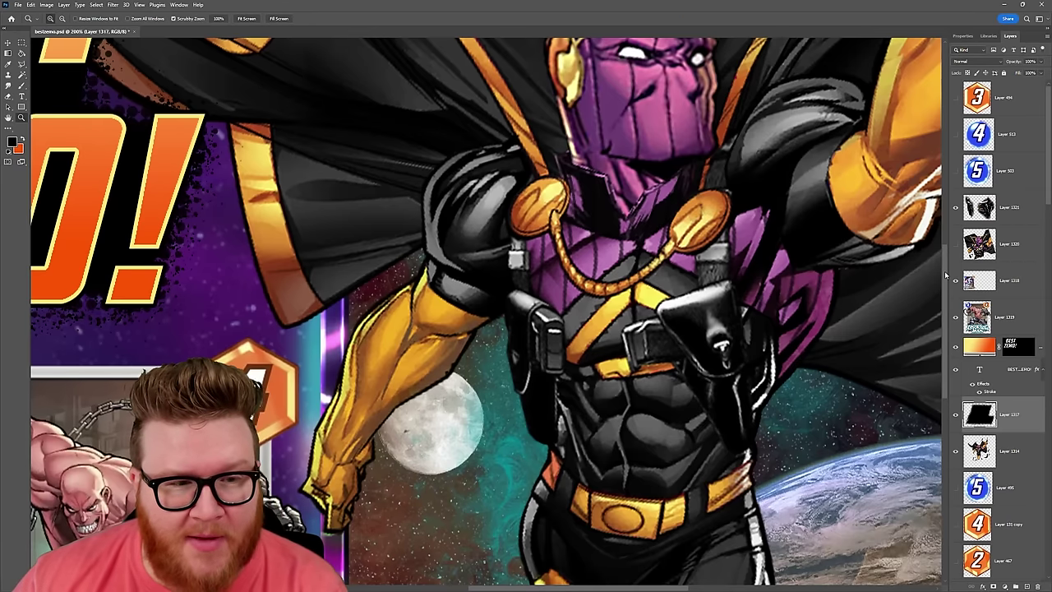
scroll(944, 271, "down", 3)
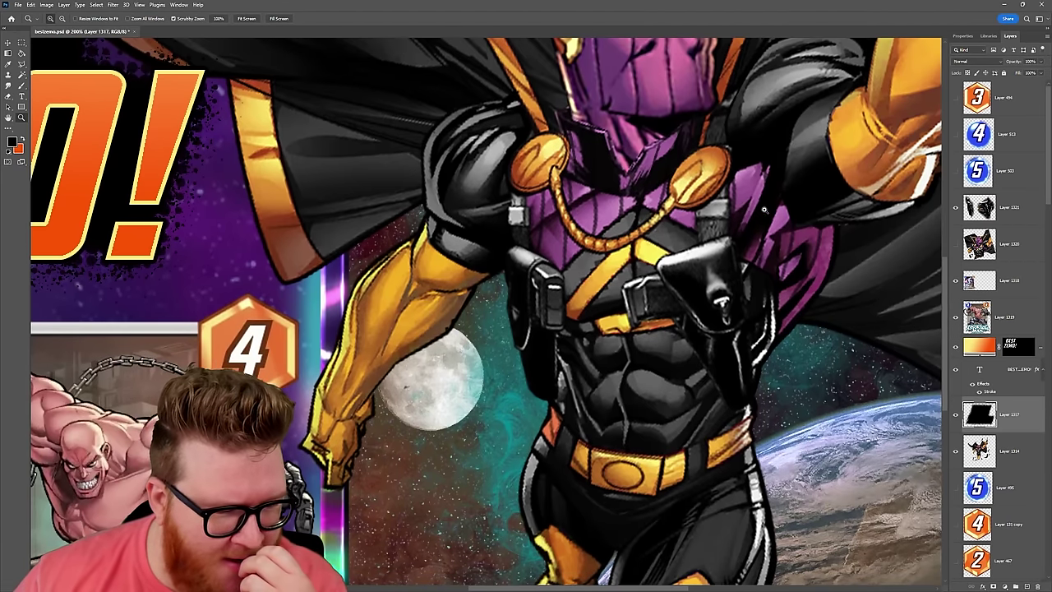
scroll(598, 310, "up", 5)
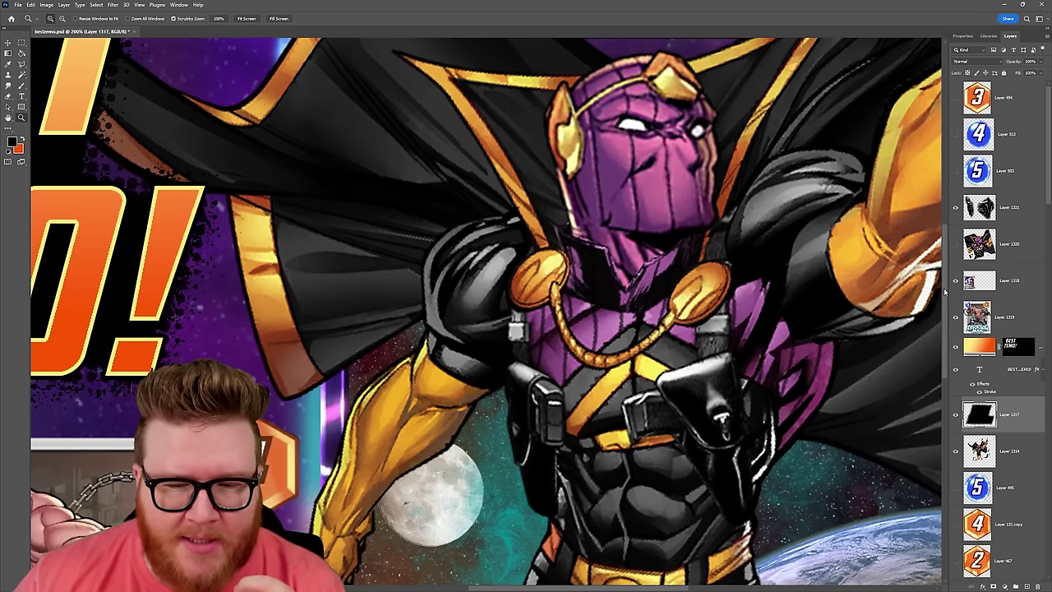
scroll(948, 281, "up", 2)
scroll(948, 281, "down", 3)
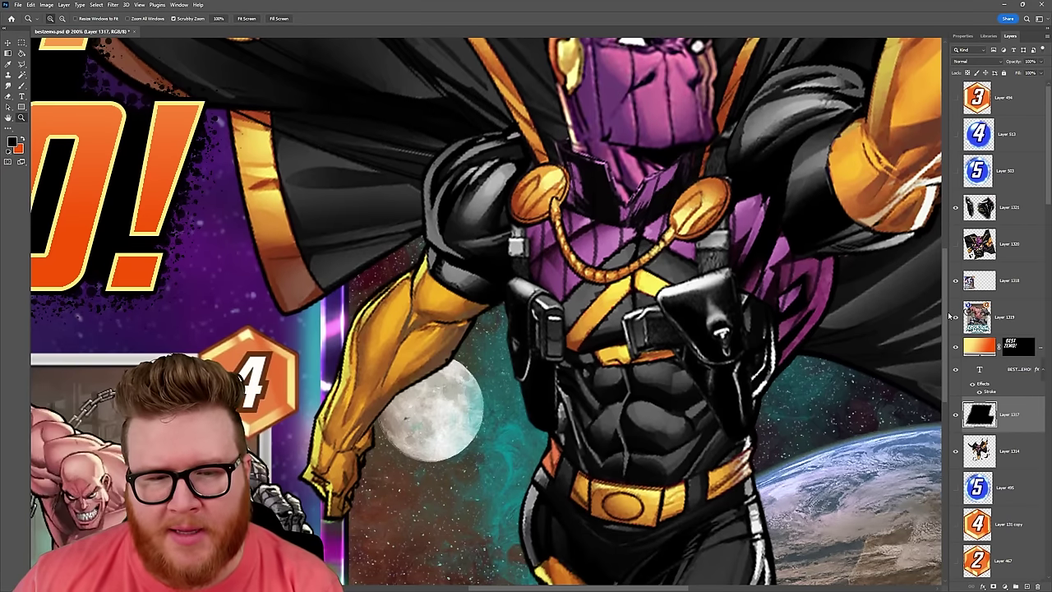
scroll(947, 311, "down", 2)
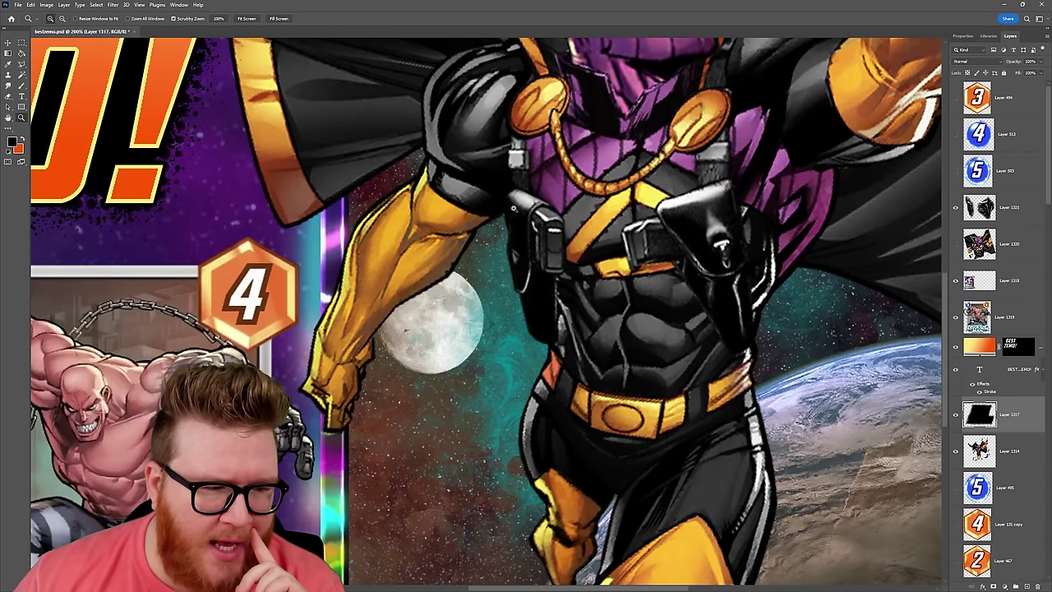
scroll(934, 334, "up", 2)
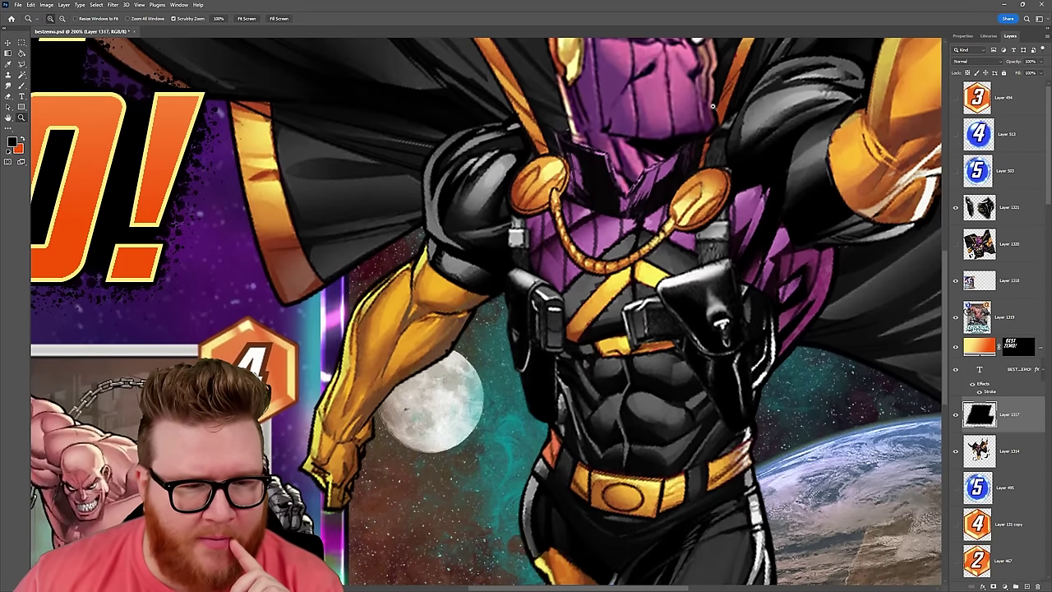
scroll(948, 319, "down", 2)
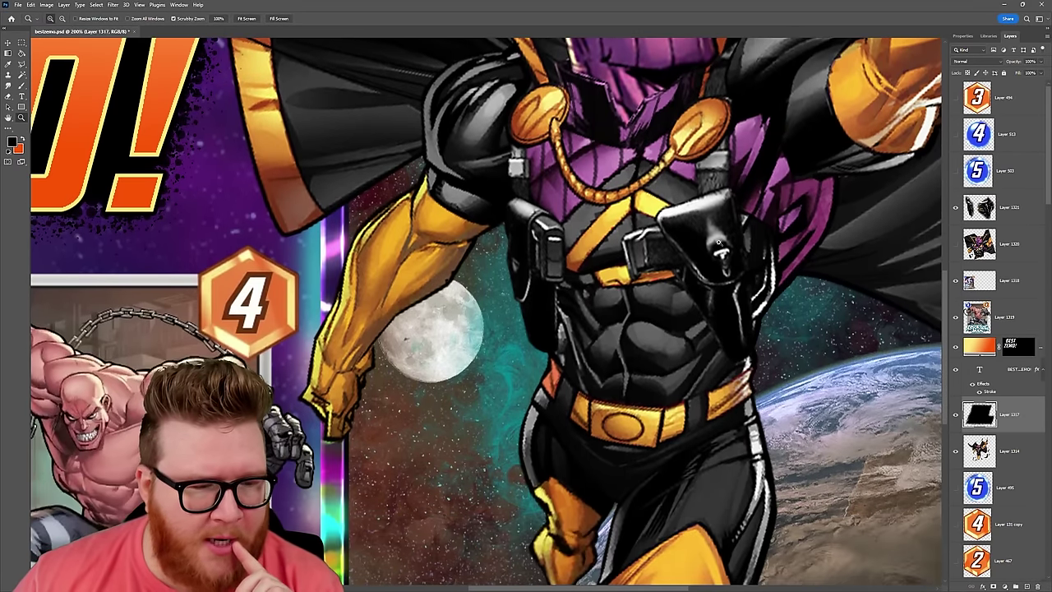
scroll(945, 351, "down", 2)
scroll(941, 322, "up", 4)
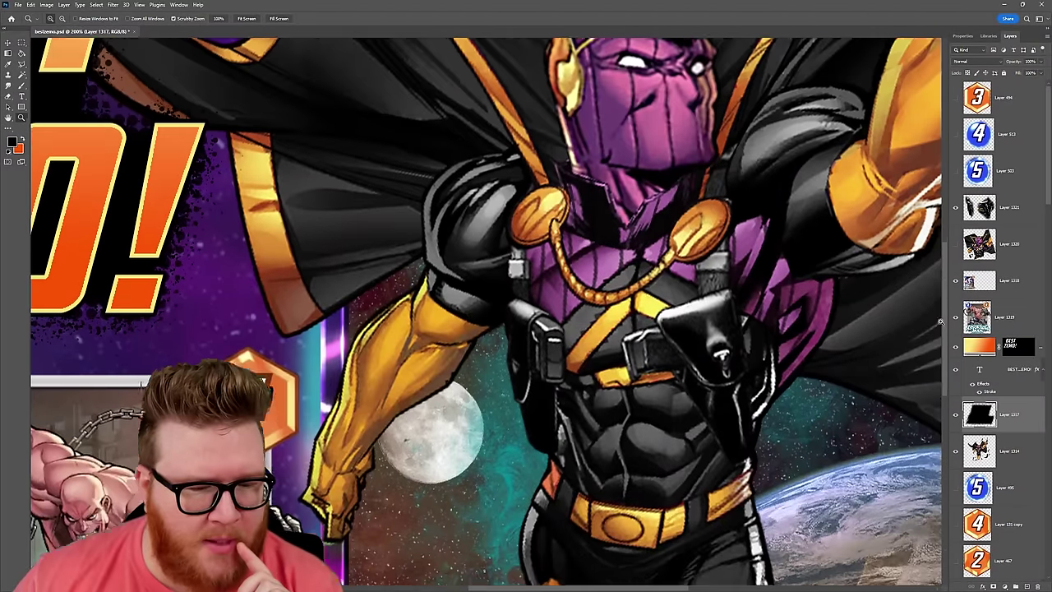
scroll(941, 322, "down", 2)
scroll(945, 328, "up", 2)
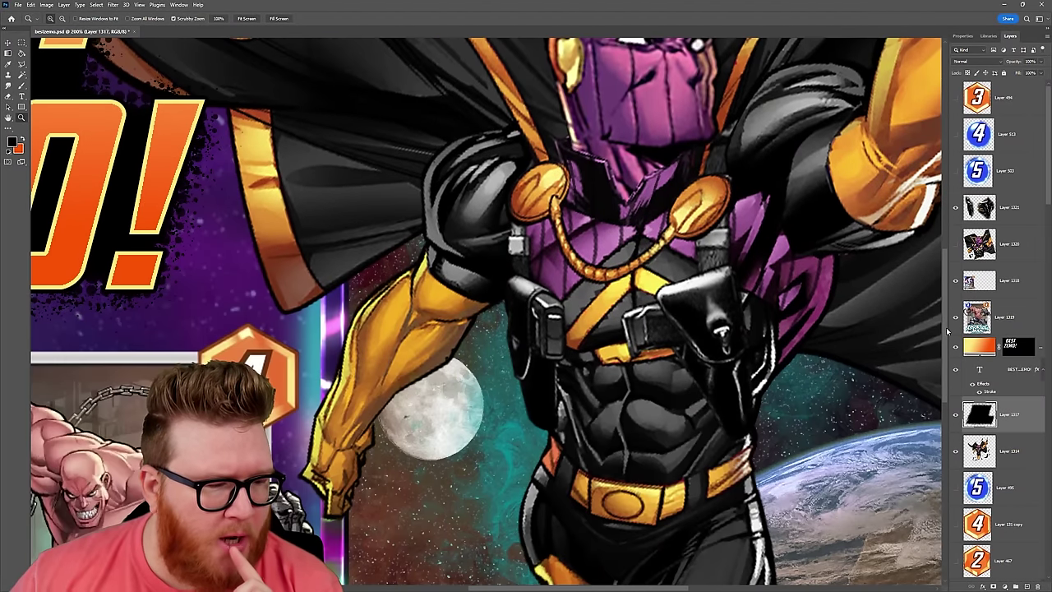
scroll(947, 329, "down", 2)
scroll(648, 313, "up", 3)
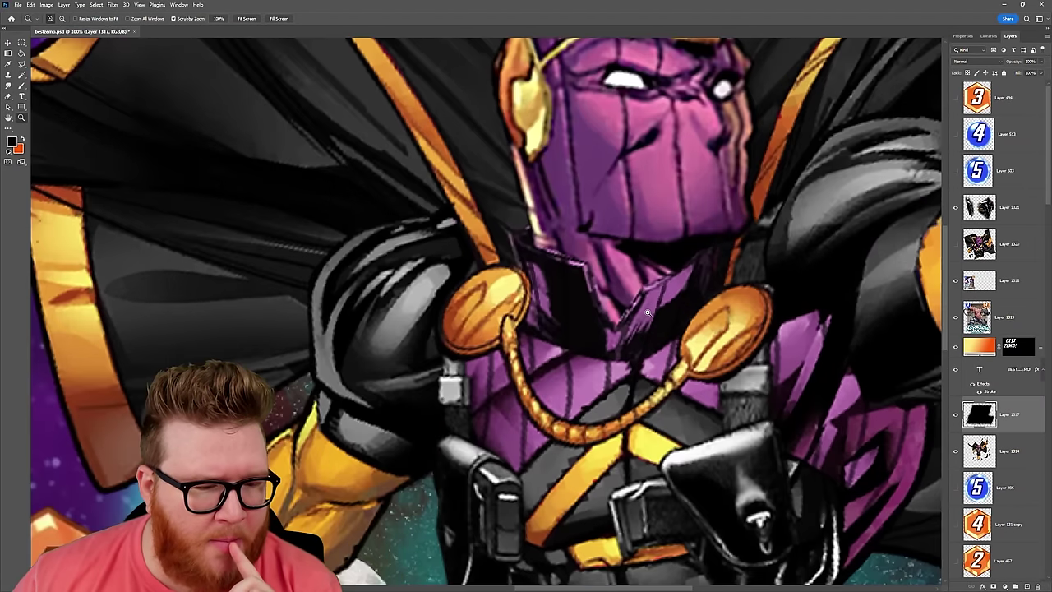
scroll(648, 313, "up", 2)
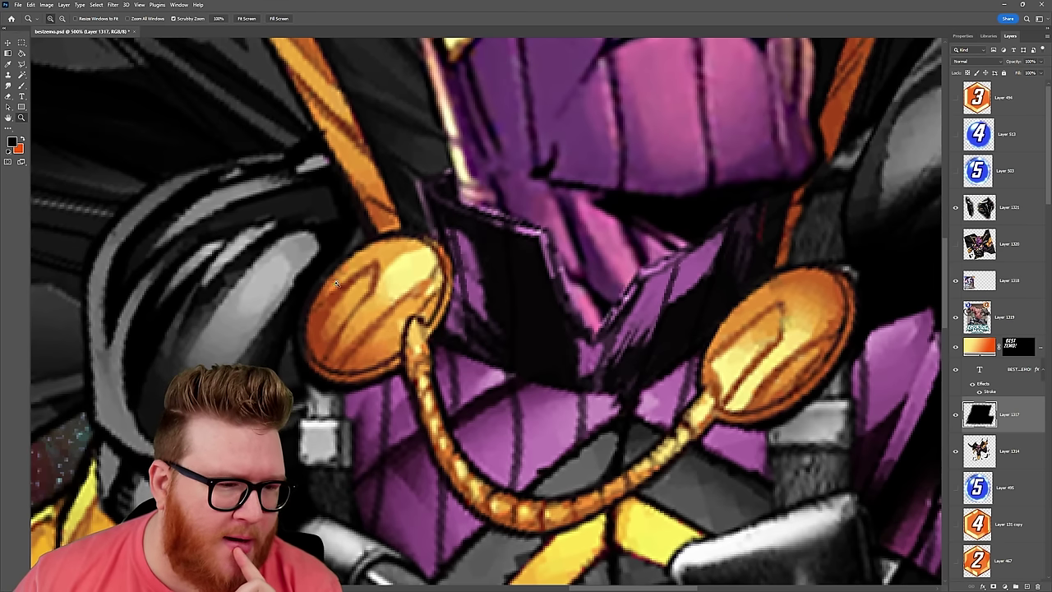
scroll(520, 241, "down", 1)
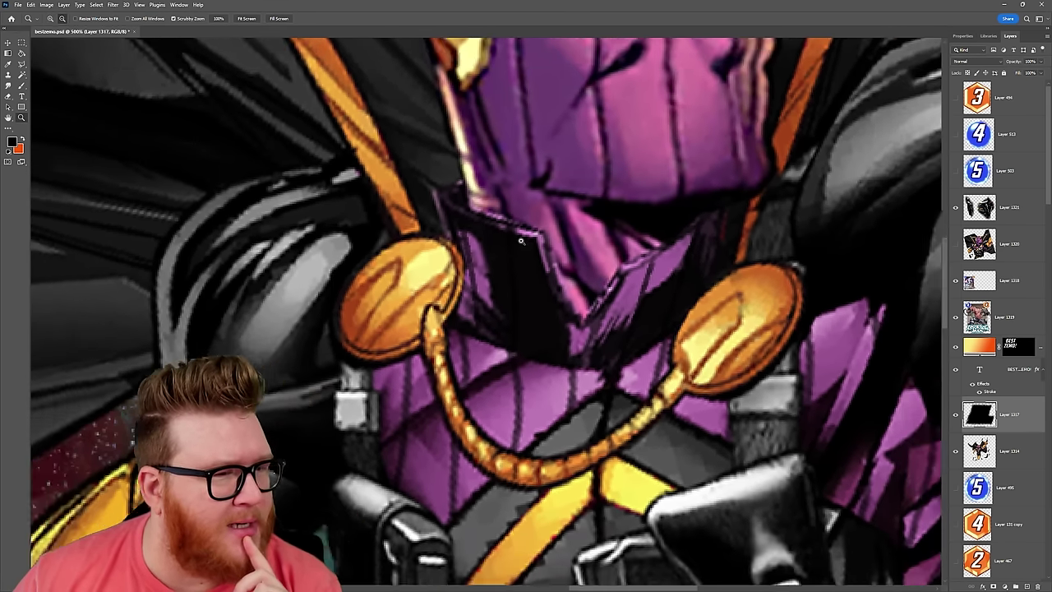
scroll(521, 241, "down", 5)
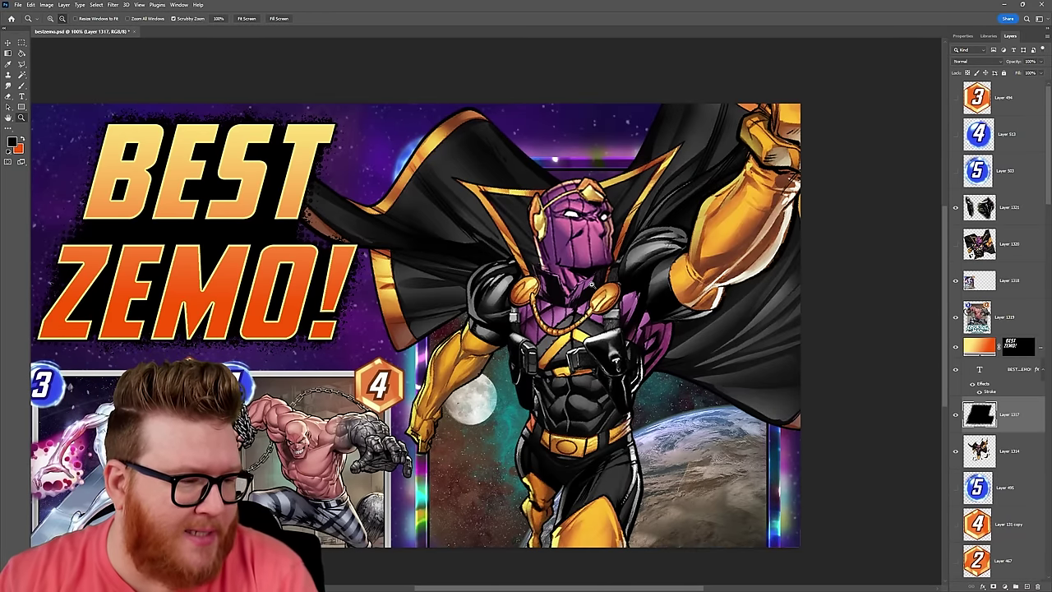
- Examine the whole thumbnail and the area where Zemo's lowered arm meets the glowing frame and the neighboring chained character's card
key("ctrl+minus")
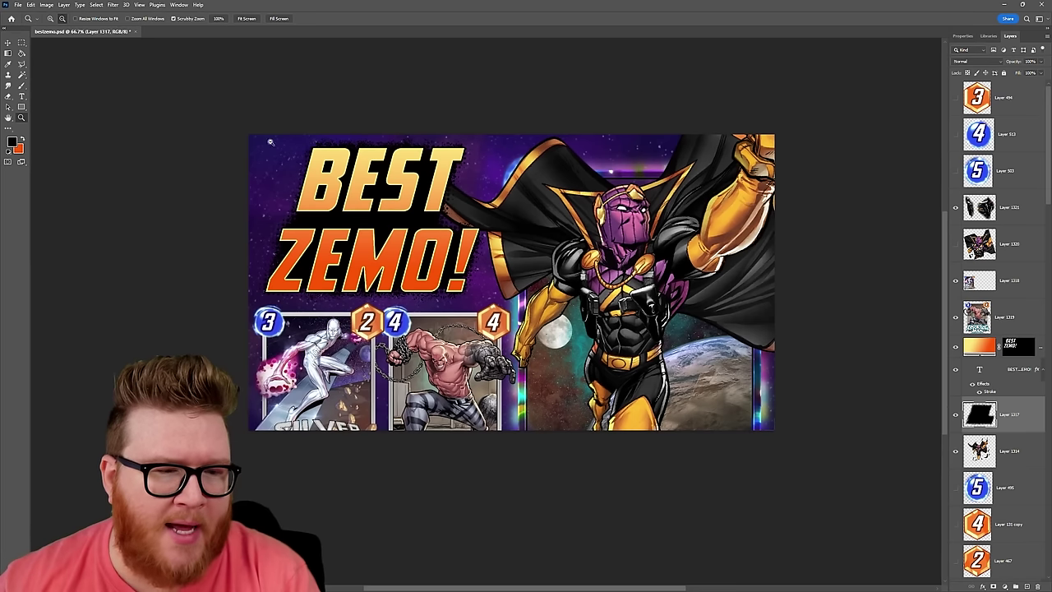
left_click(534, 324)
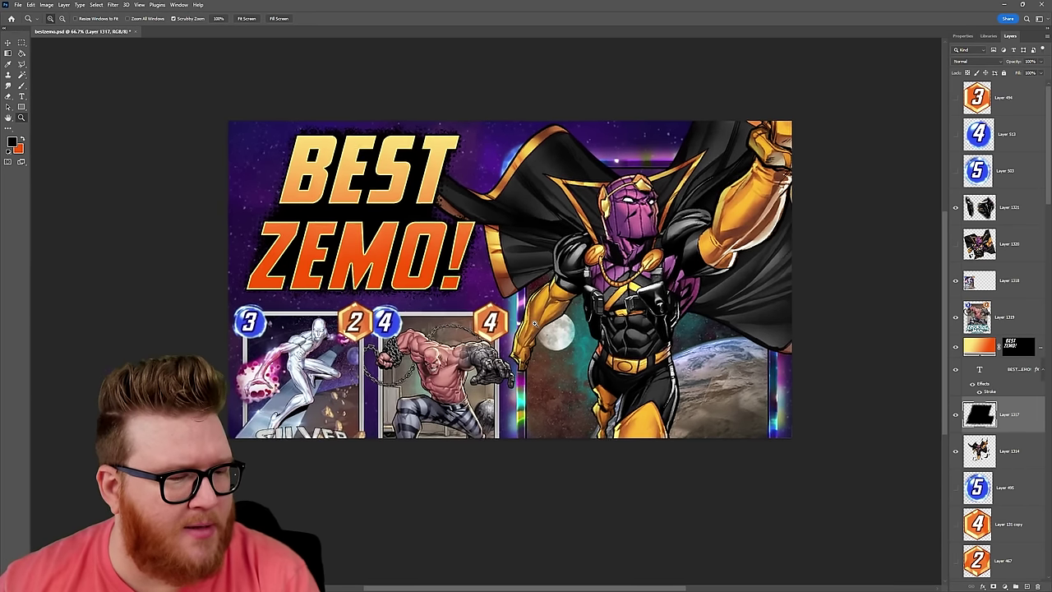
left_click(532, 323)
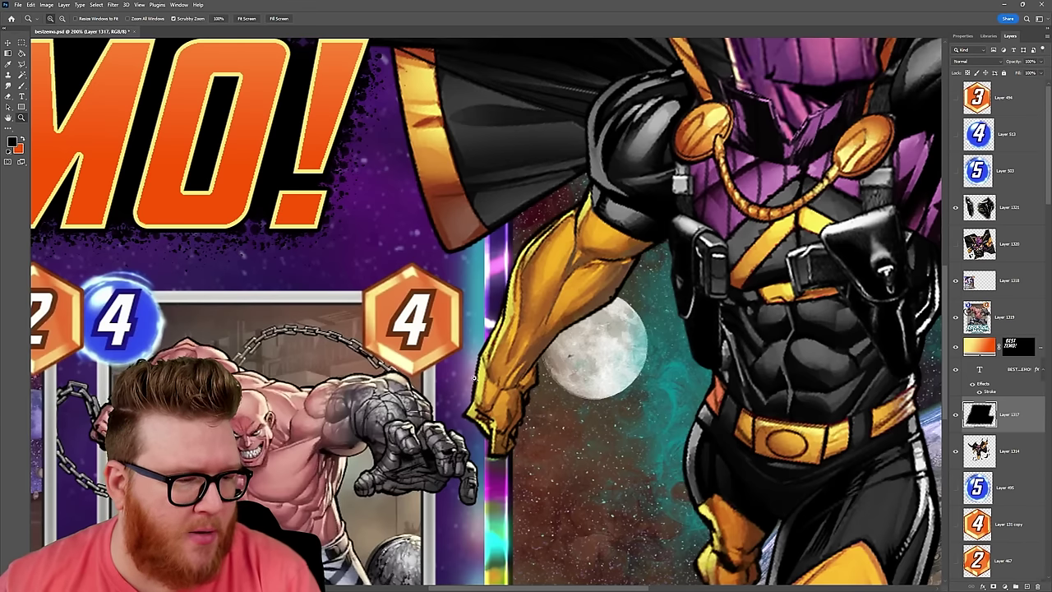
scroll(941, 353, "down", 2)
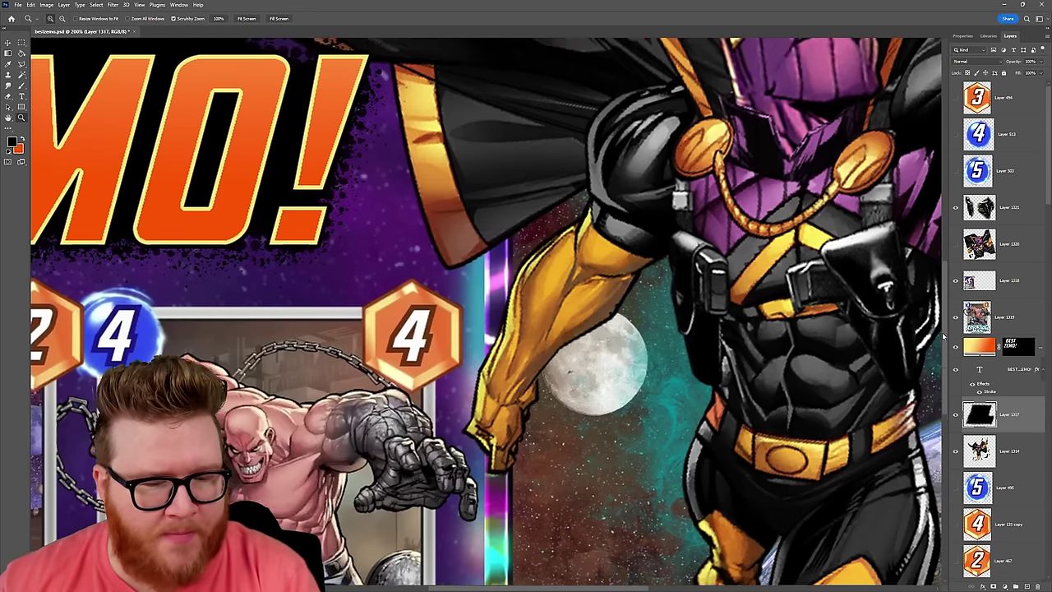
scroll(941, 354, "down", 3)
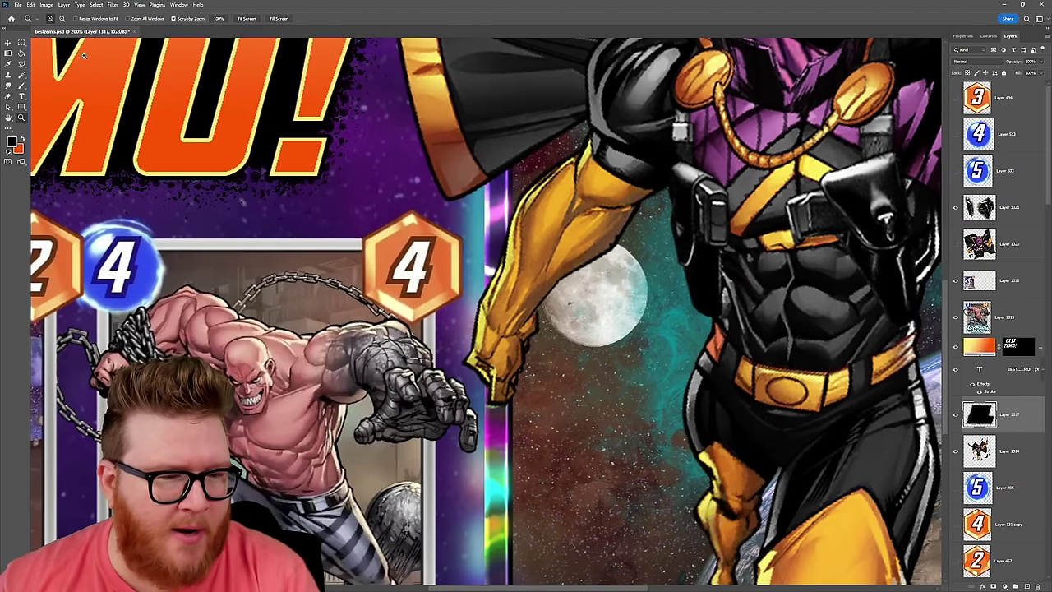
left_click(62, 18)
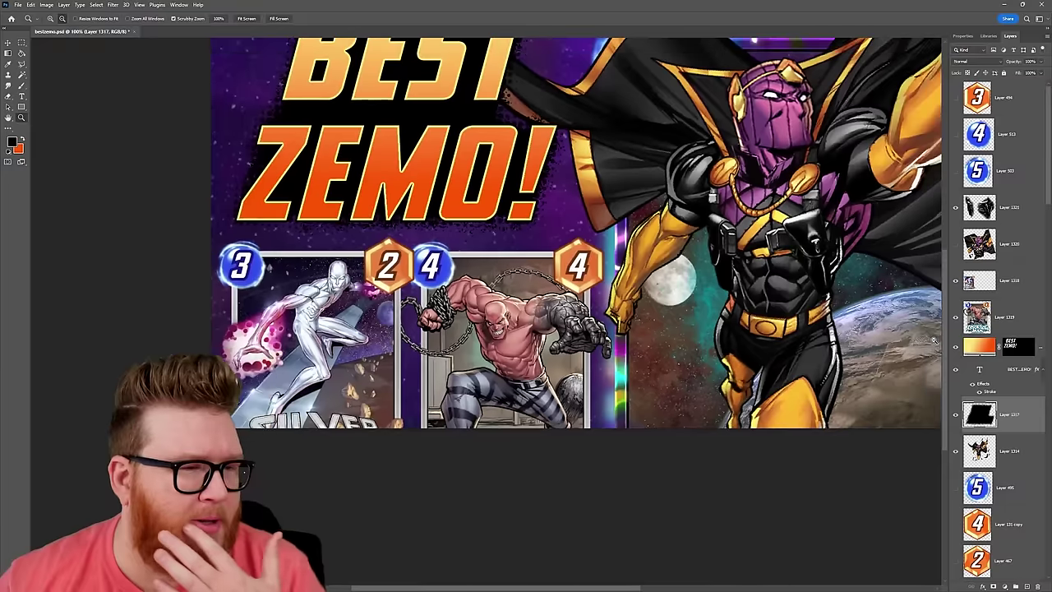
left_click(747, 265)
scroll(945, 345, "up", 5)
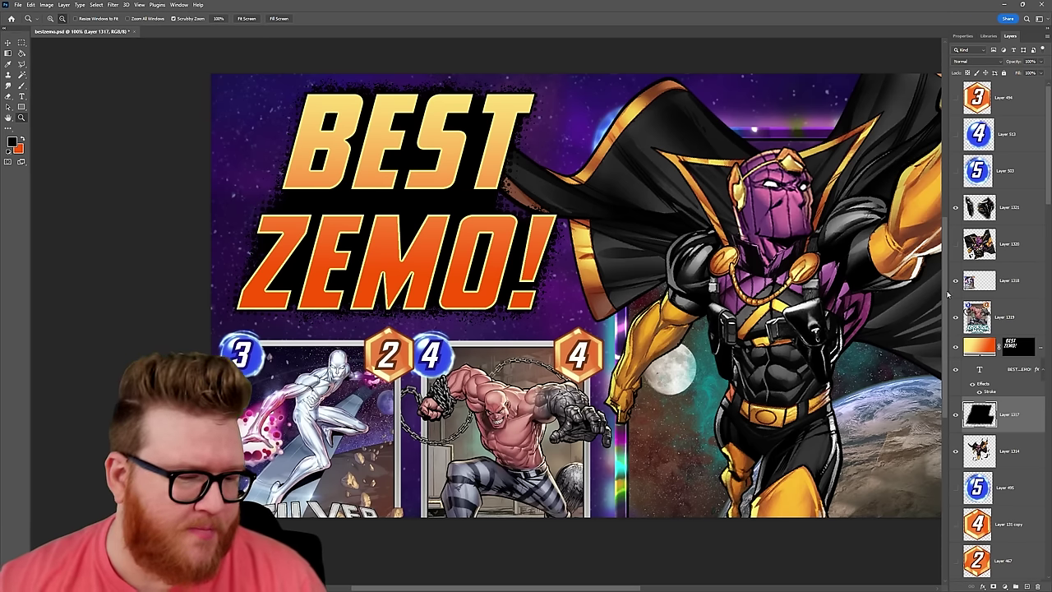
left_click_drag(618, 589, 665, 589)
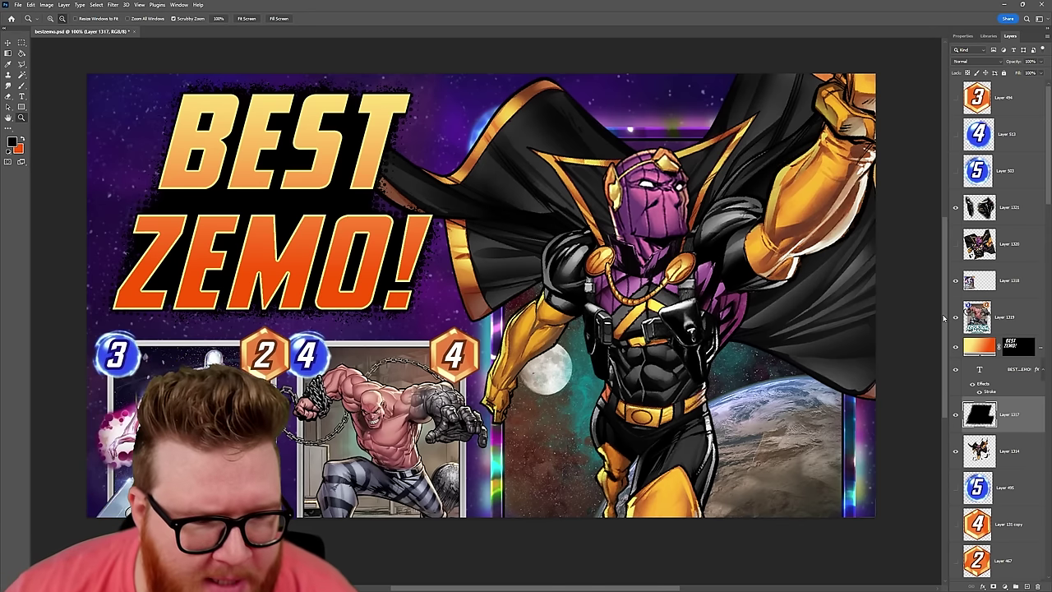
mouse_move(943, 318)
left_mouse_down()
mouse_move(949, 296)
mouse_move(954, 315)
left_mouse_up()
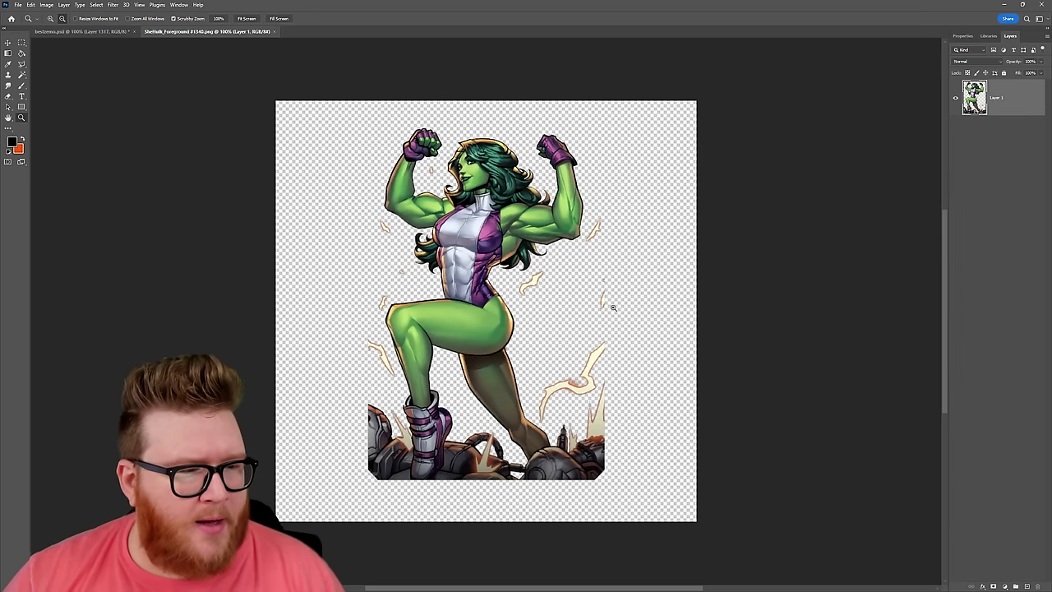
- Examine the She-Hulk foreground cutout up close, from the raised fists to the bent leg, and as a whole figure
left_click(484, 227)
left_click_drag(946, 265, 945, 243)
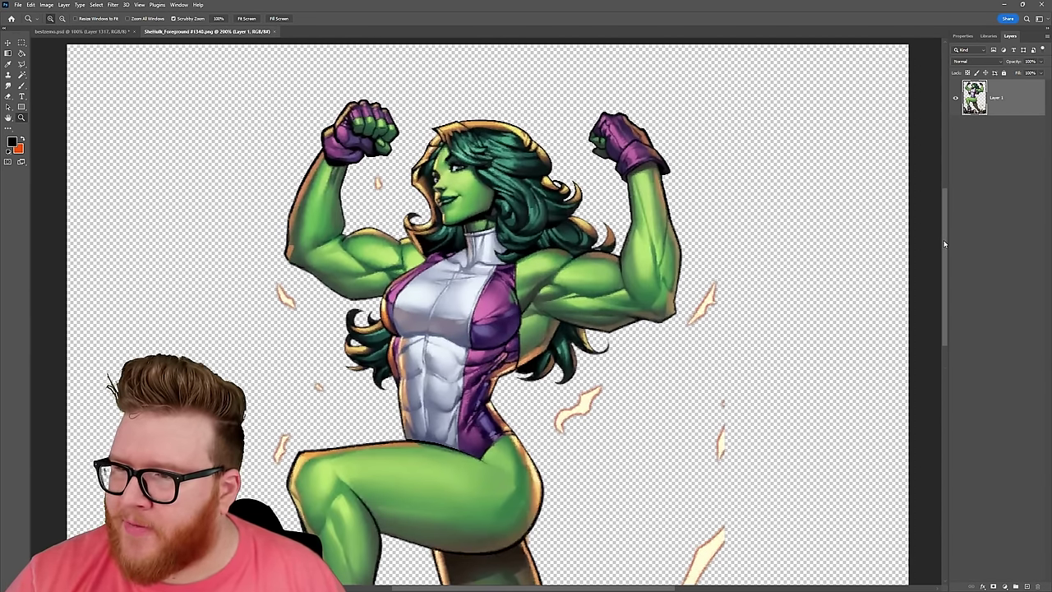
scroll(944, 243, "down", 1)
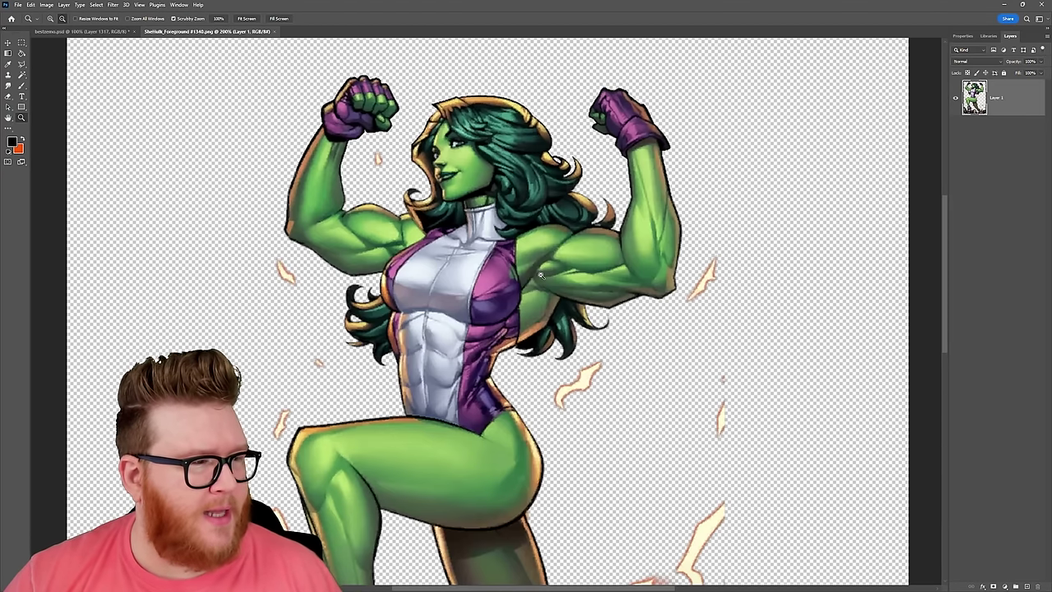
left_click(934, 310, "alt")
left_click_drag(946, 300, 947, 333)
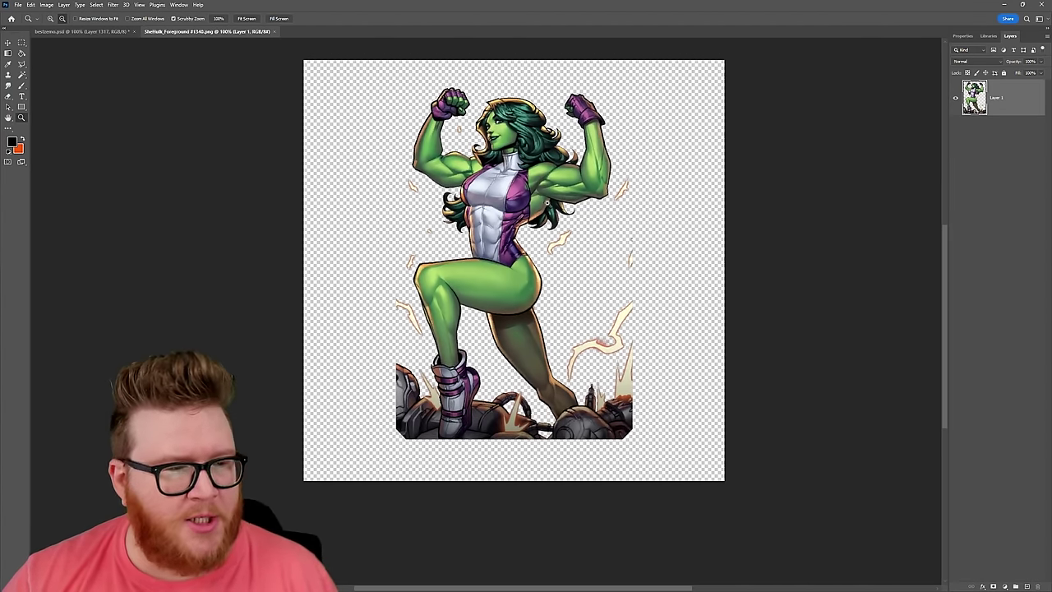
left_click(514, 227)
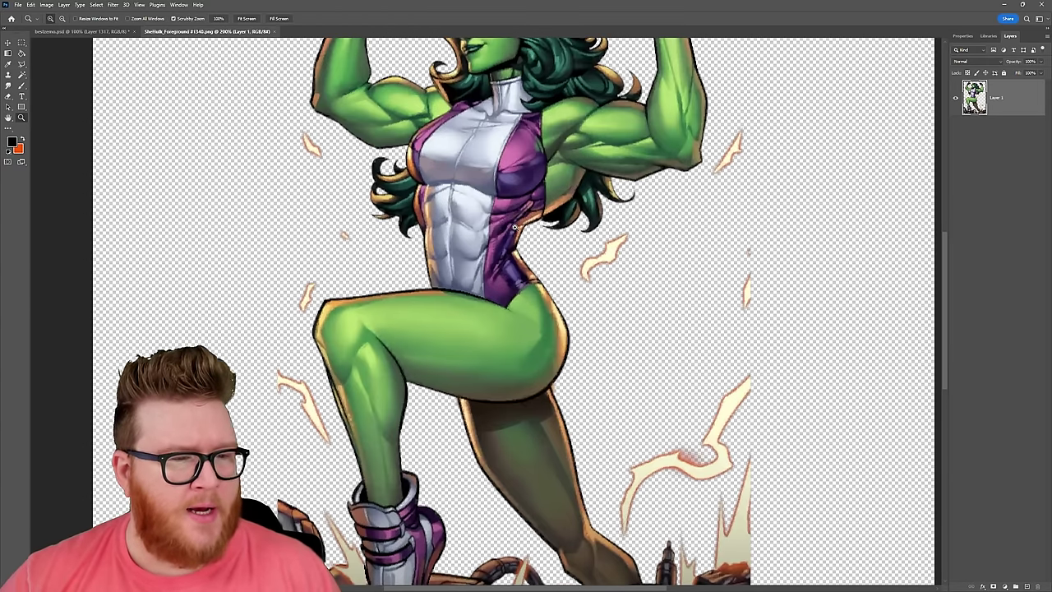
left_click_drag(944, 272, 952, 244)
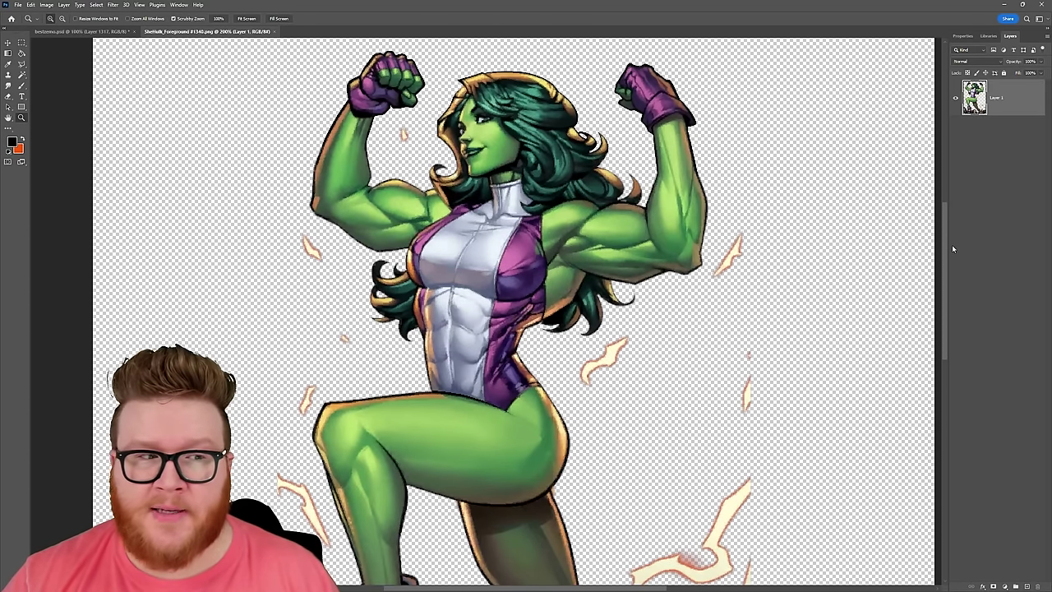